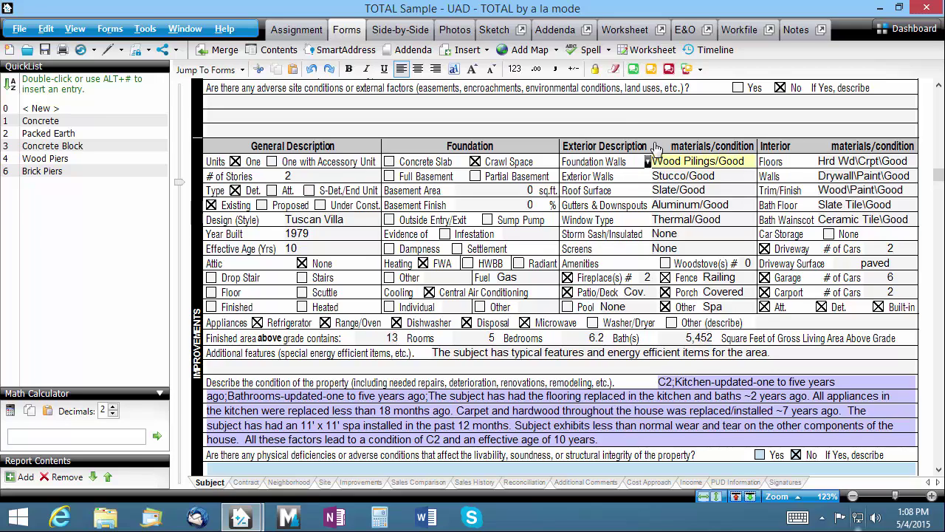
# Step: Replace the Foundation Walls entry with 'Poured Concrete' and save it as QuickList item 5
pyautogui.tripleClick(707, 161)
pyautogui.press('Delete')
pyautogui.write('Poured Concrete')
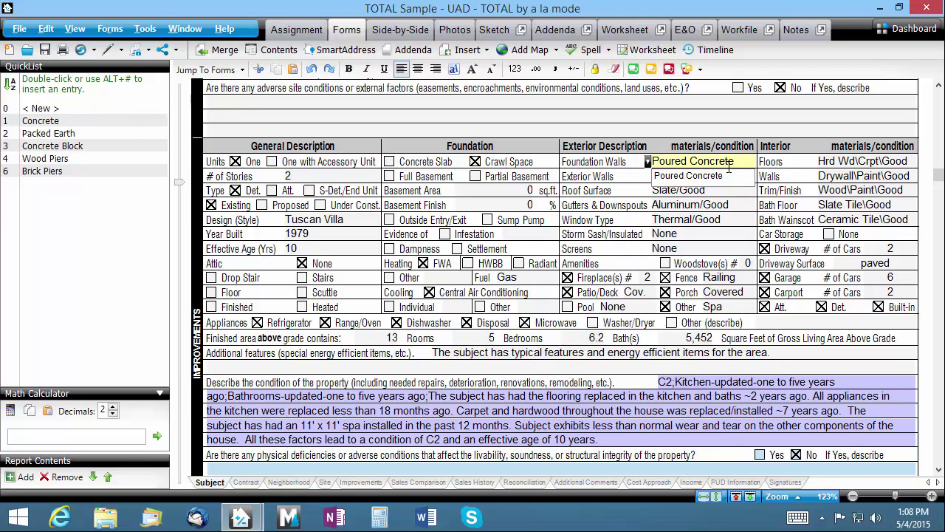
pyautogui.hotkey('alt', '0')
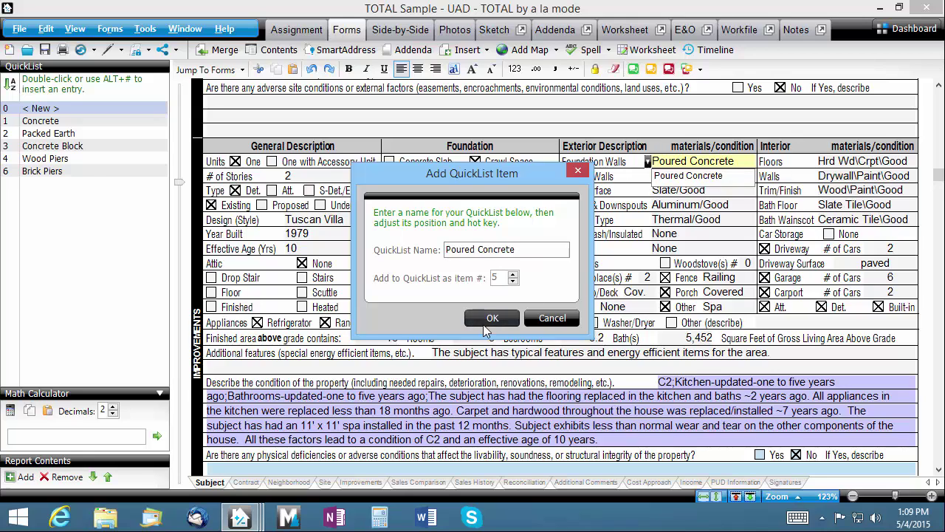
pyautogui.click(485, 323)
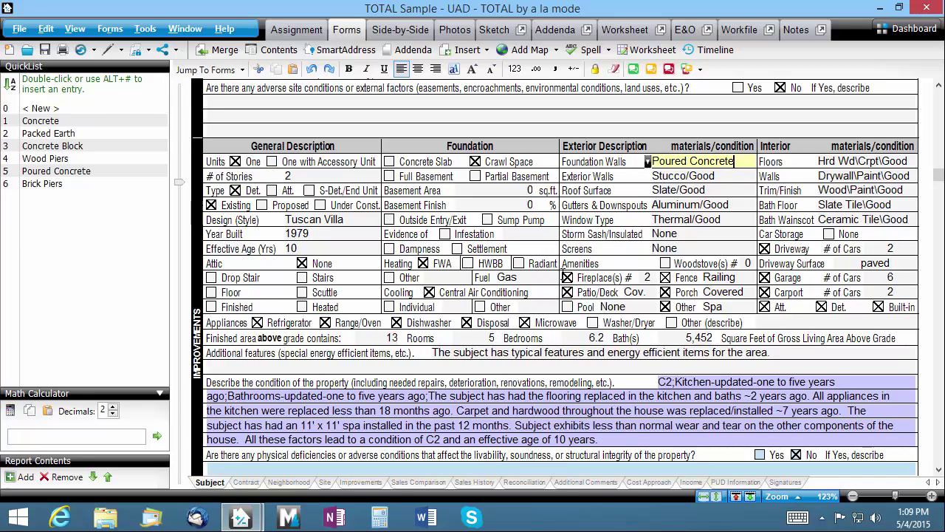
# Step: Replace Foundation Walls with 'Stone Block' and add it to the QuickList
pyautogui.tripleClick(745, 161)
pyautogui.press('Delete')
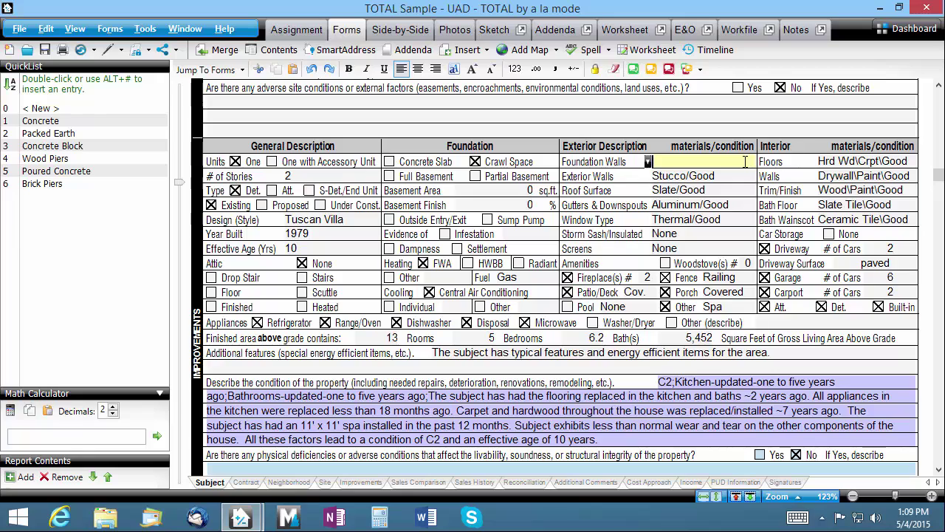
pyautogui.write('St')
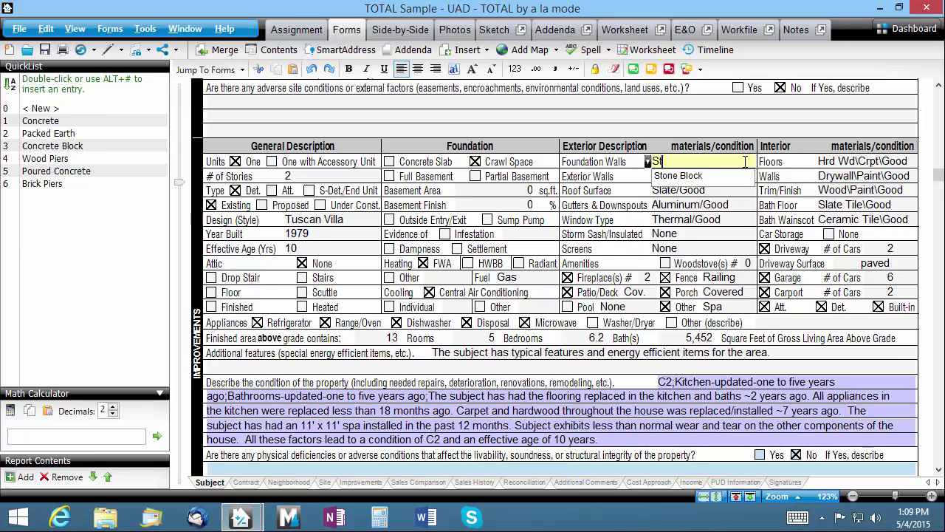
pyautogui.write('one Block')
pyautogui.hotkey('ctrl', 'q')
pyautogui.press('Return')
# Step: Add 'Pier & Beam' to the QuickList, then select the exterior entries from Foundation Walls to Screens
pyautogui.press('Delete')
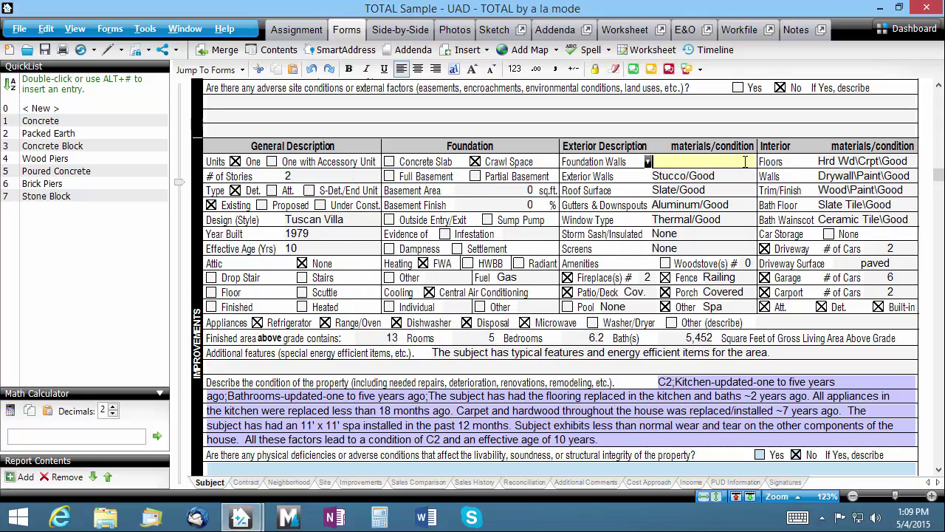
pyautogui.write('Pie')
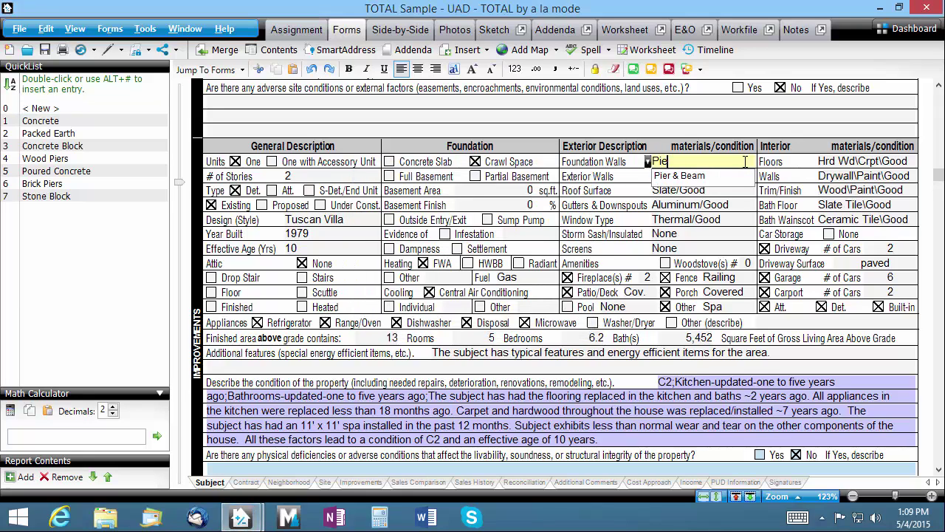
pyautogui.write('r & Beam')
pyautogui.hotkey('ctrl', 'q')
pyautogui.press('Return')
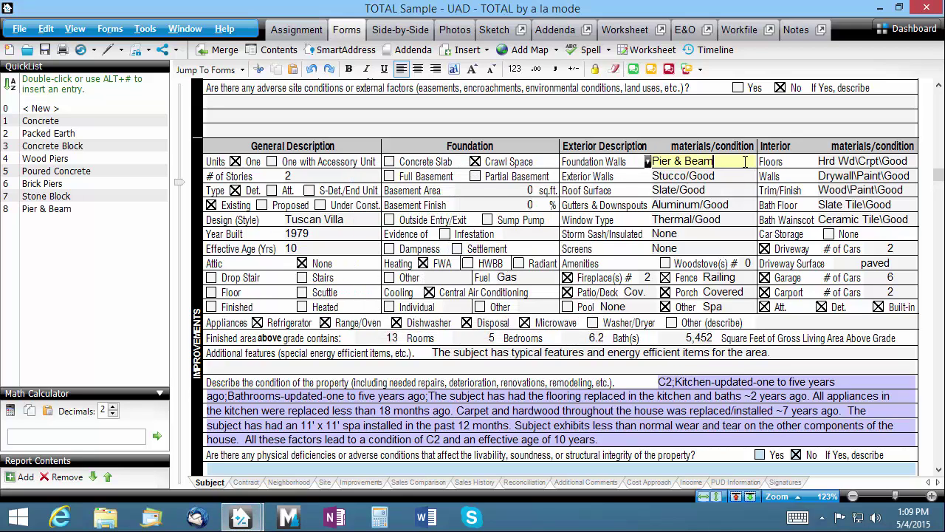
pyautogui.press('Delete')
pyautogui.moveTo(745, 161); pyautogui.dragTo(716, 253)
# Step: Clear the exterior entries and insert Poured Concrete into Foundation Walls from the QuickList
pyautogui.press('Delete')
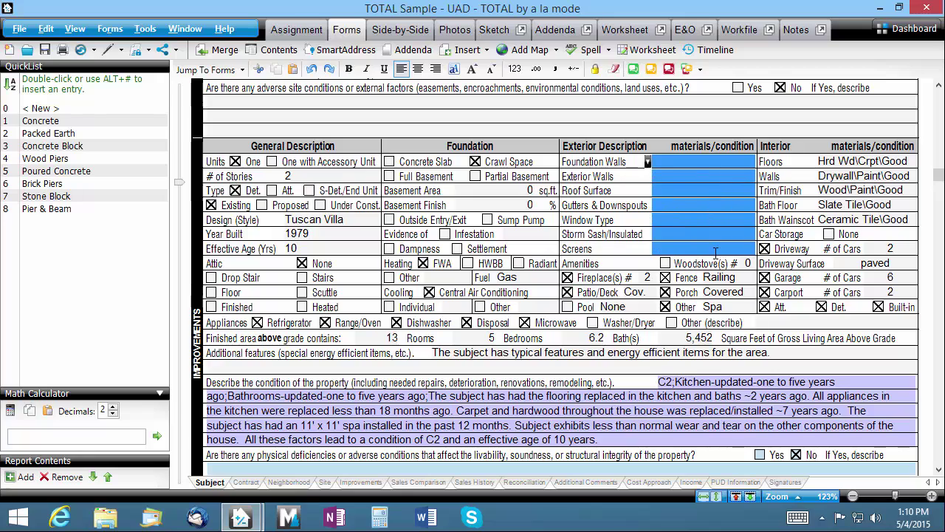
pyautogui.click(699, 160)
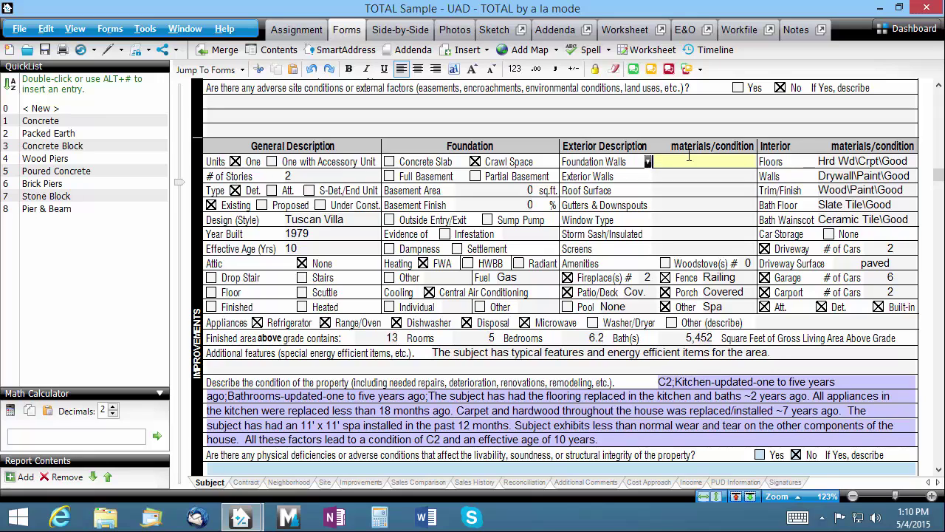
pyautogui.doubleClick(42, 172)
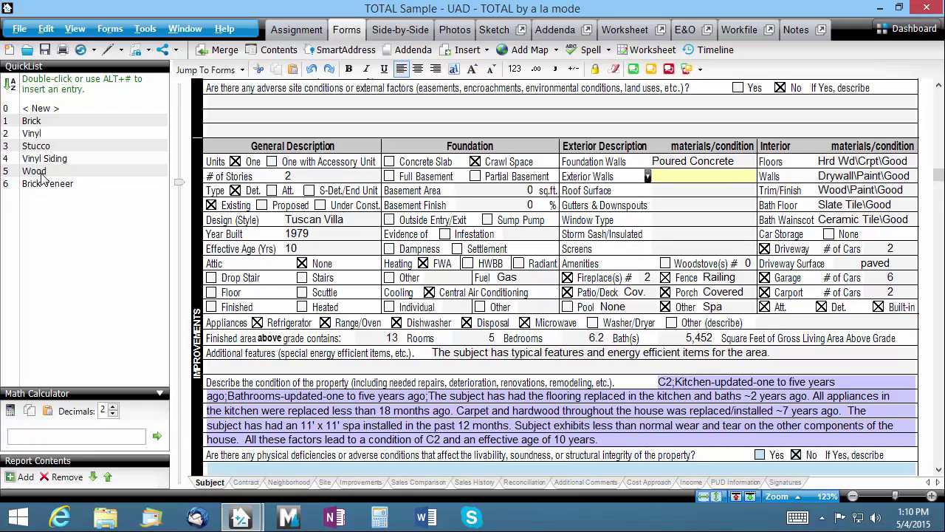
# Step: Fill Brick Veneer, Asphalt Shingle, Aluminum, Thermal and Sunscreens using QuickList hotkeys
pyautogui.hotkey('alt', '6')
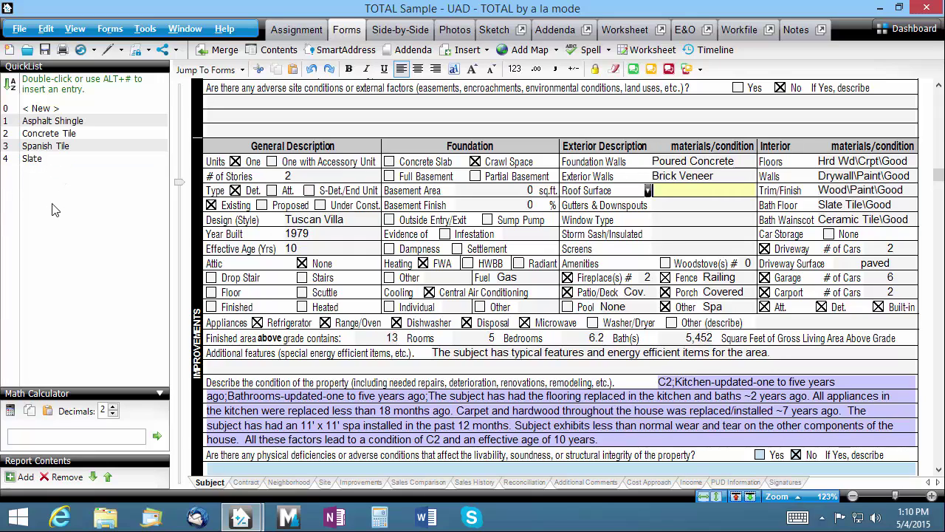
pyautogui.hotkey('alt', '1')
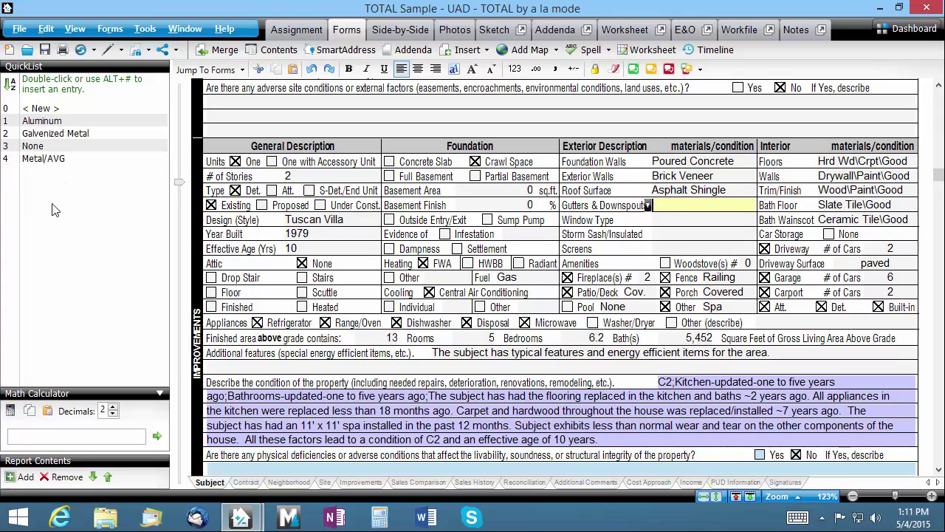
pyautogui.hotkey('alt', '1')
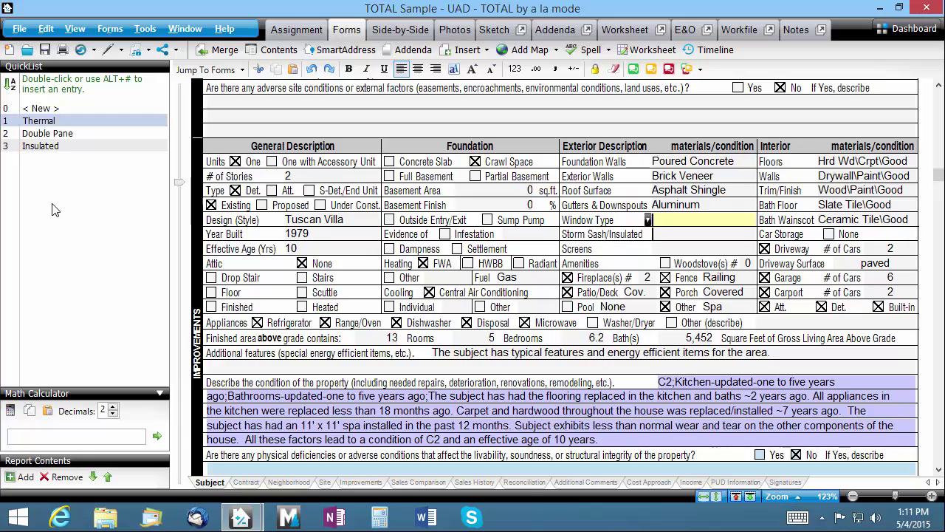
pyautogui.hotkey('alt', '1')
pyautogui.hotkey('alt', '1')
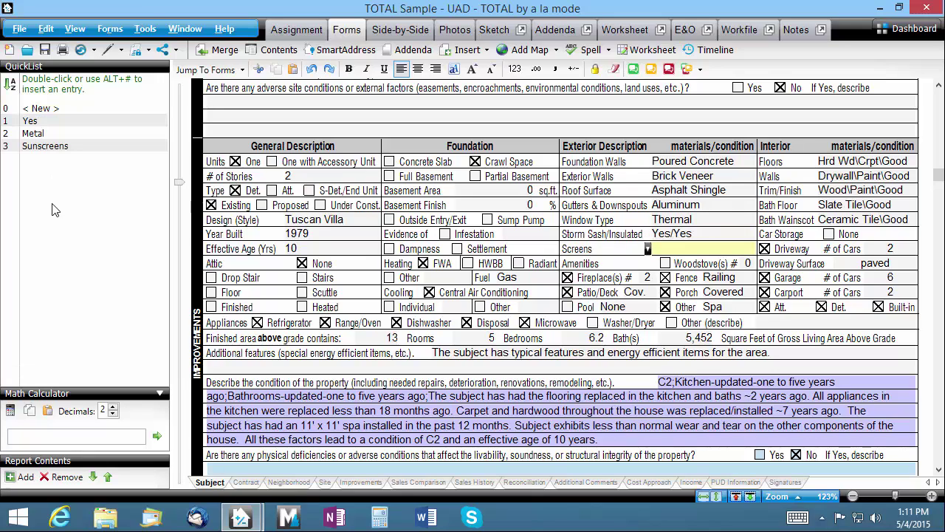
pyautogui.hotkey('alt', '3')
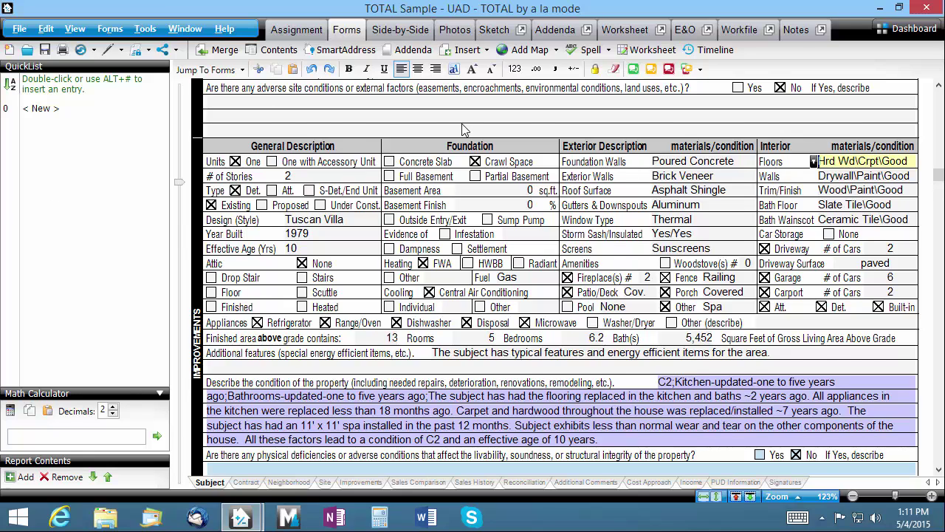
# Step: Scroll up to bring the Site section's Utilities grid into view
pyautogui.scroll(4, 464, 130)
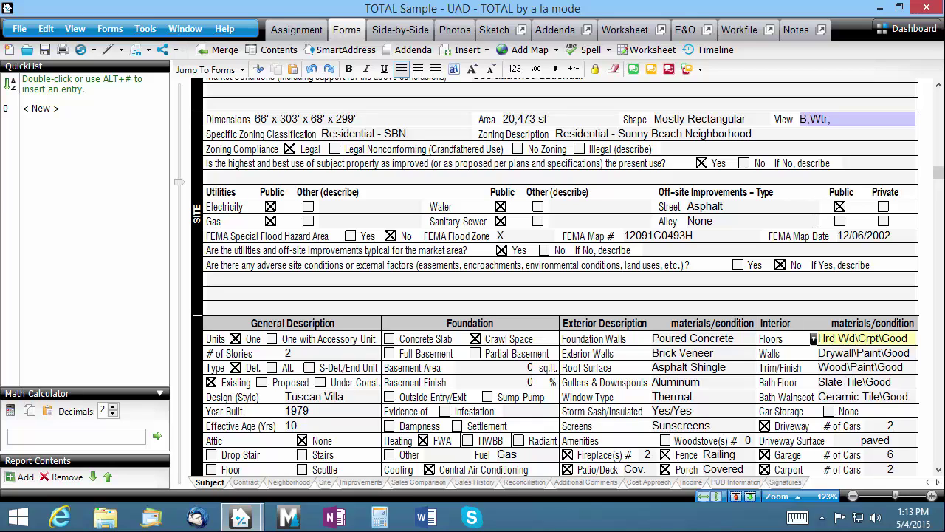
# Step: Save the Utilities grid, Electricity through Alley, as QuickList entry 'Utilities Profile'
pyautogui.click(274, 207)
pyautogui.moveTo(301, 210); pyautogui.dragTo(900, 225)
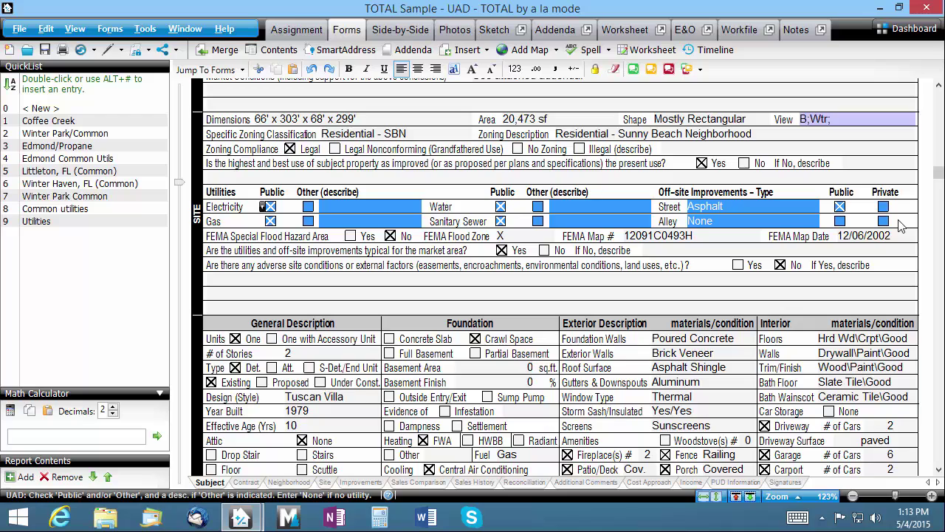
pyautogui.hotkey('alt', '0')
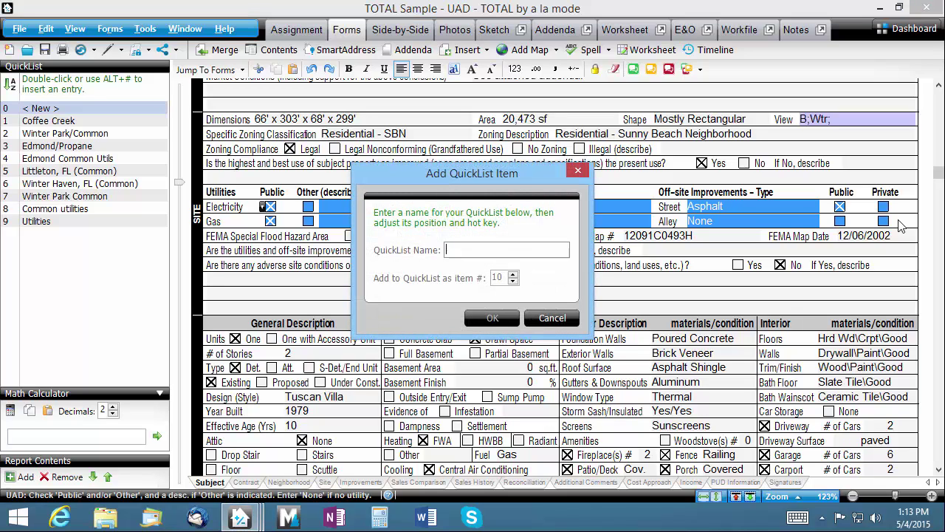
pyautogui.write('Utilities Profile')
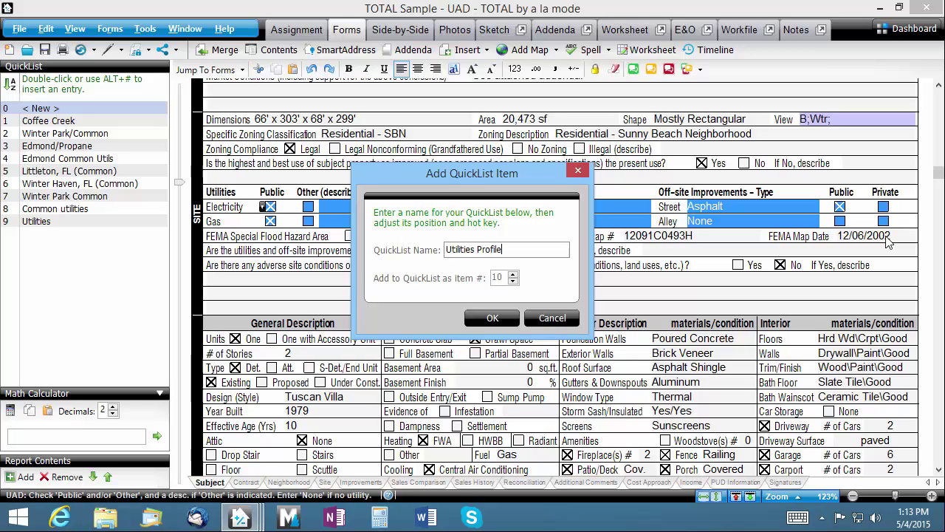
pyautogui.click(494, 321)
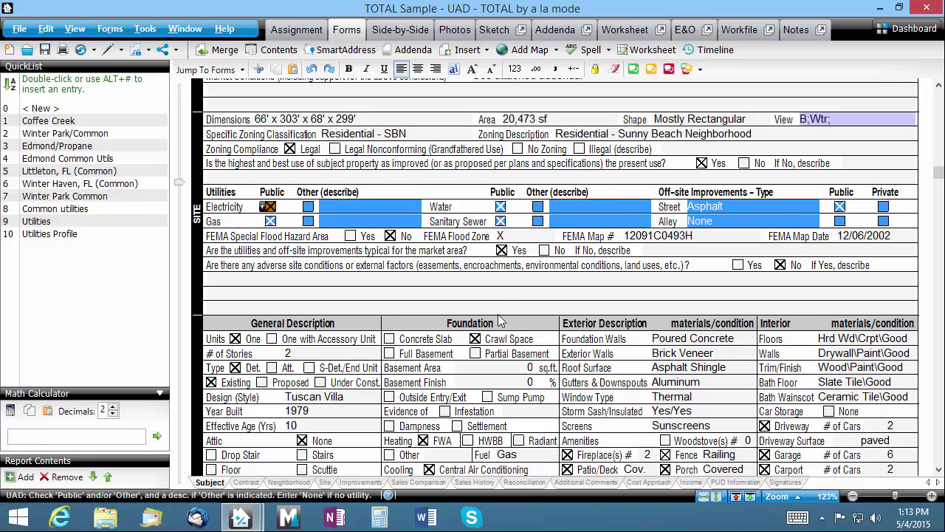
# Step: Clear the utility checks and street entries, then refill them from the Utilities Profile entry
pyautogui.hotkey('ctrl', 'z')
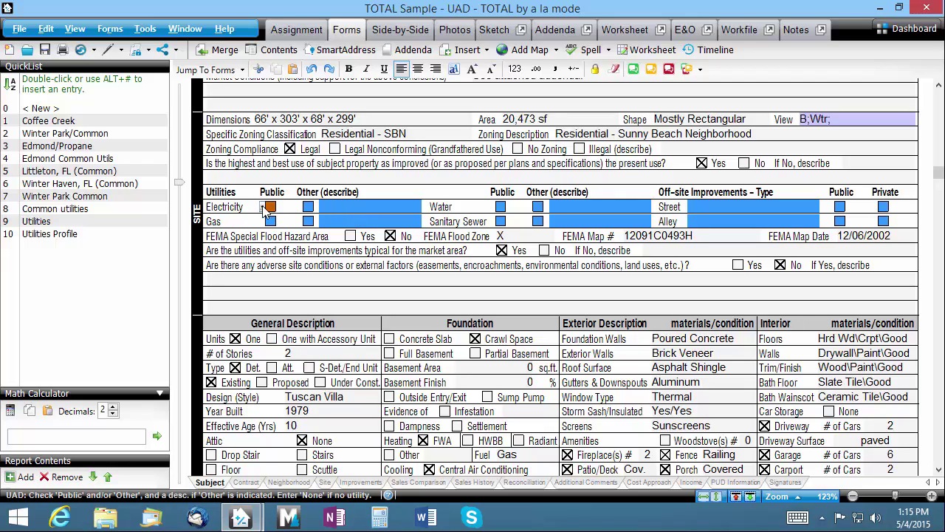
pyautogui.doubleClick(48, 237)
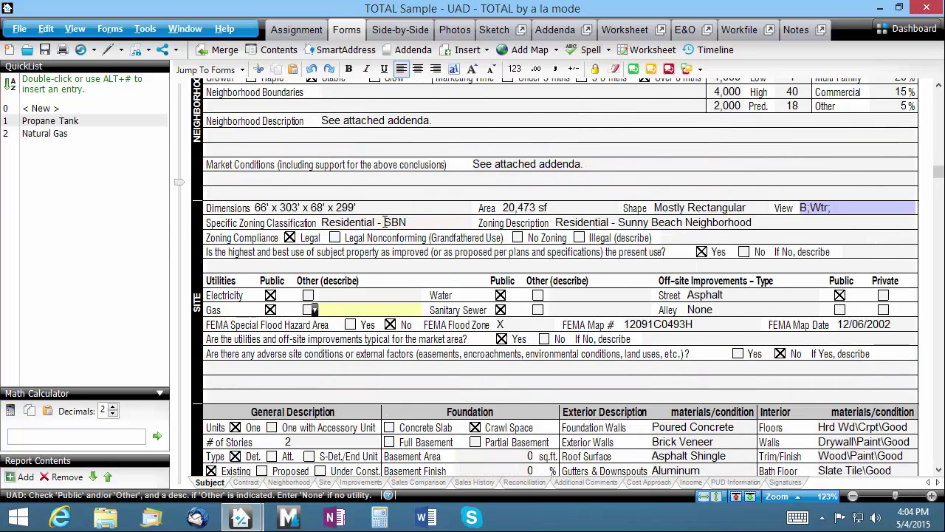
pyautogui.scroll(4, 384, 222)
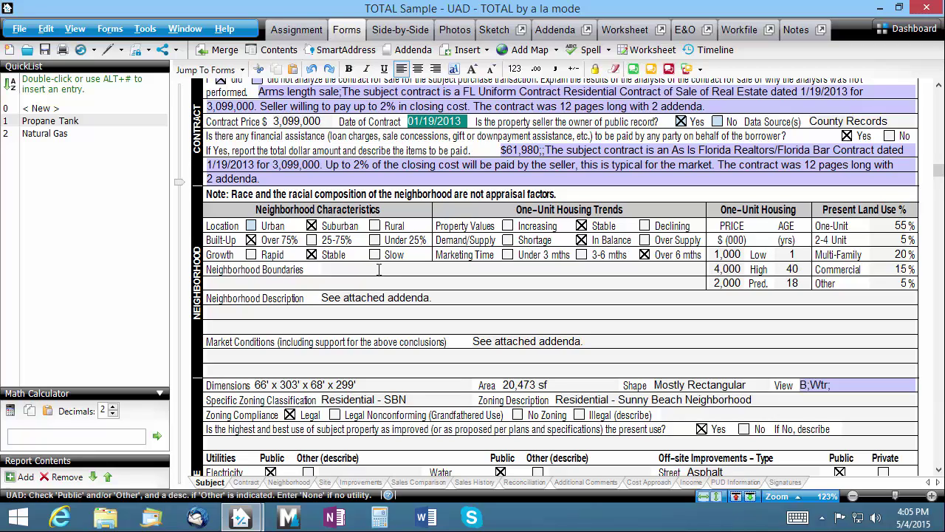
# Step: Save 'The subject is bound to the North by' as QuickList entry North, then clear the field
pyautogui.click(378, 270)
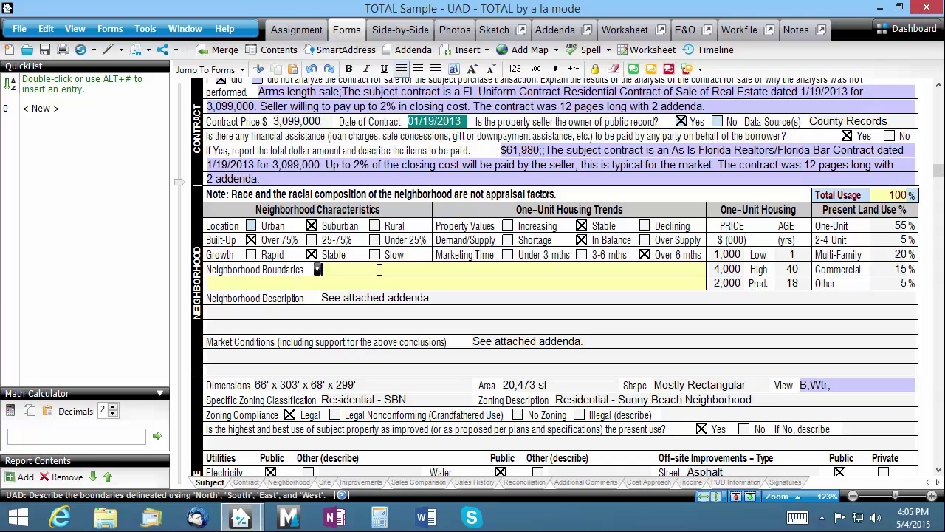
pyautogui.write('The subj')
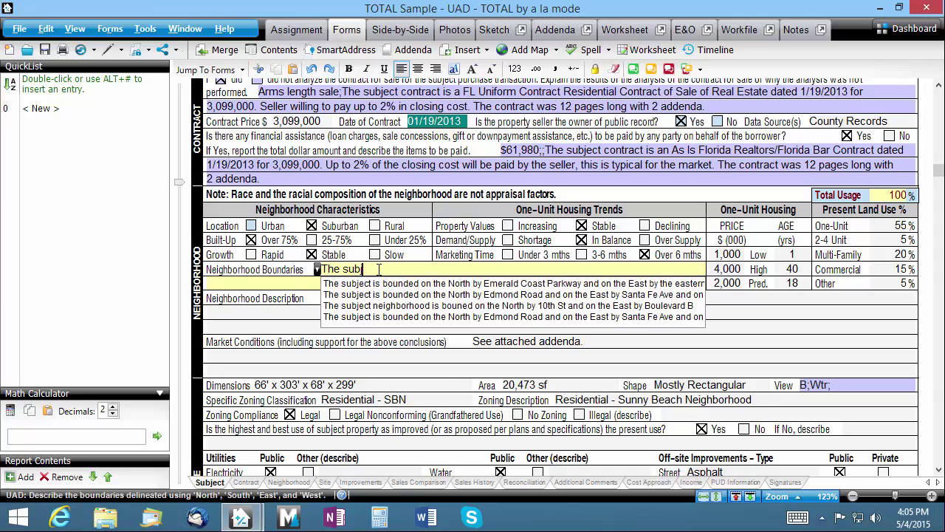
pyautogui.write('ect is bound to')
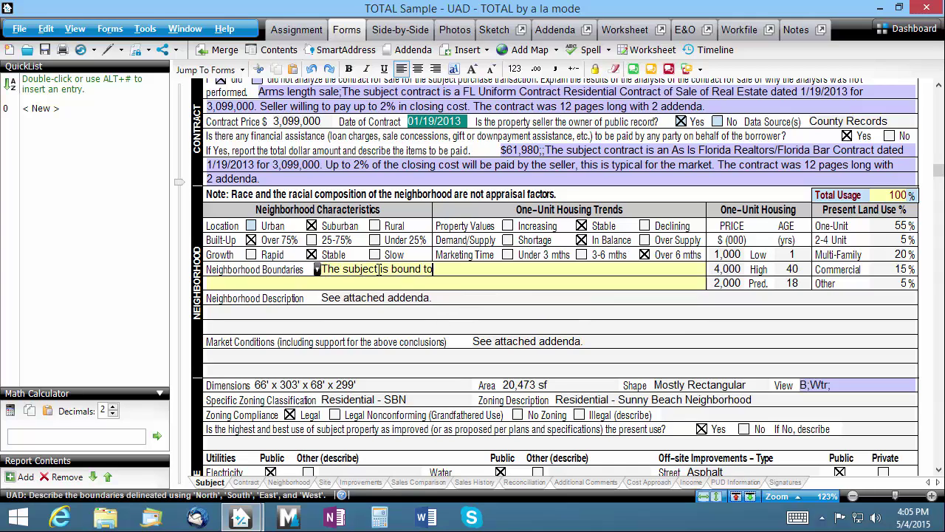
pyautogui.write(' the North by')
pyautogui.hotkey('alt', '0')
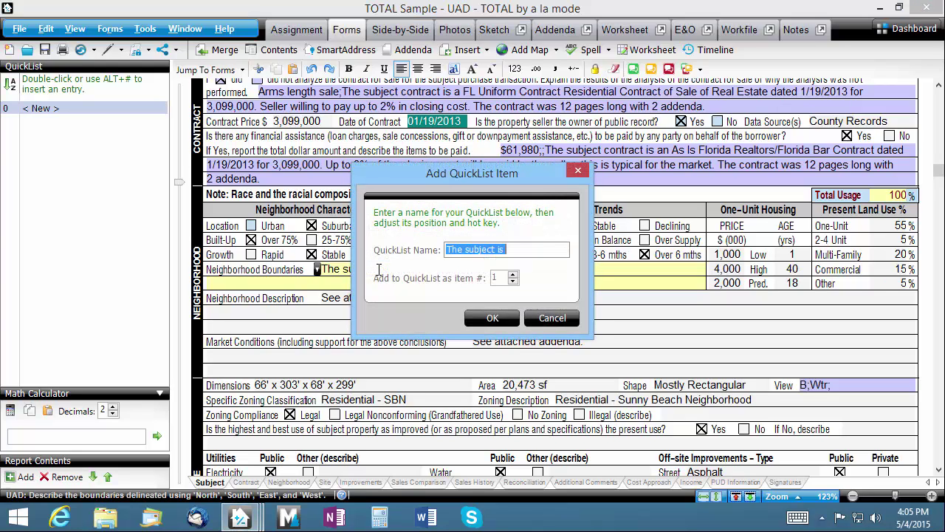
pyautogui.write('North')
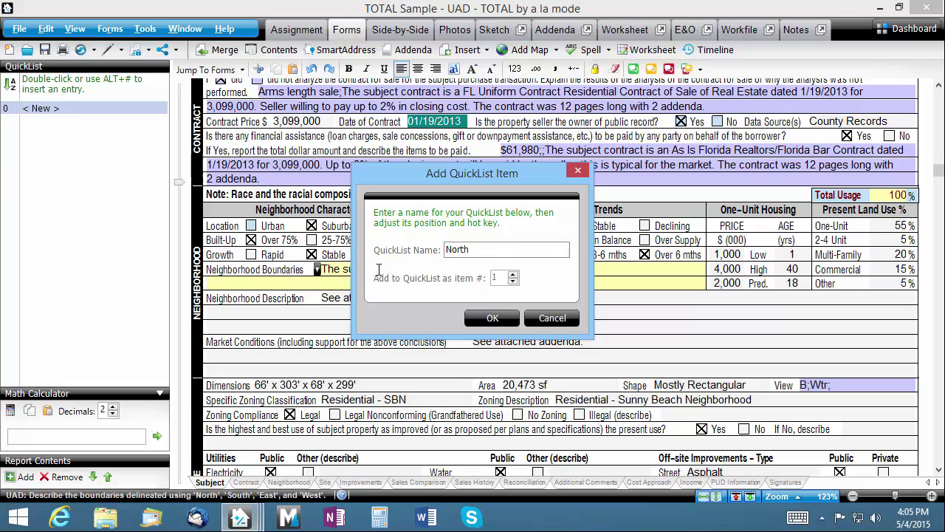
pyautogui.press('Return')
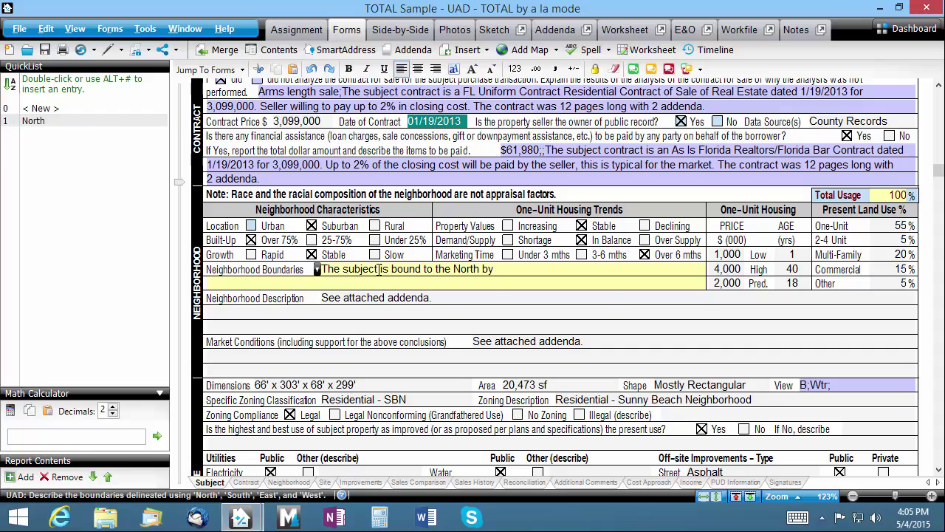
pyautogui.hotkey('ctrl', 'k')
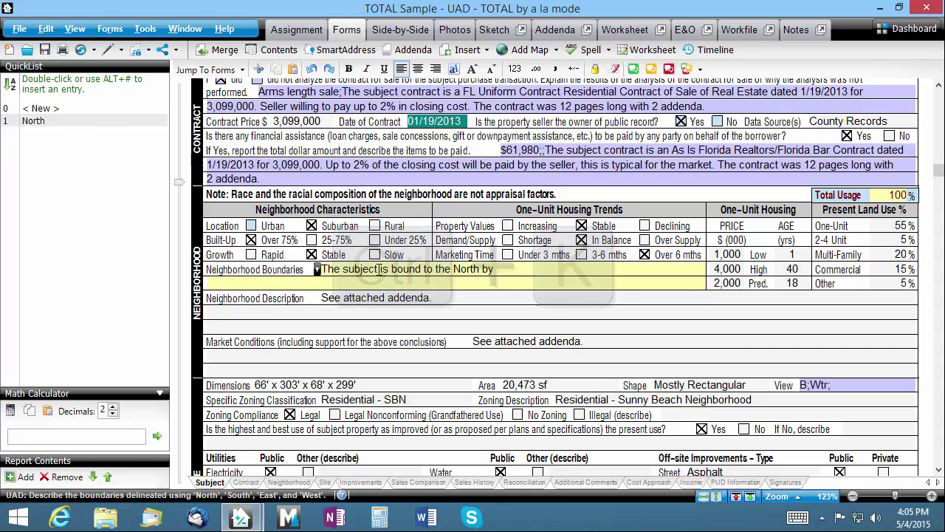
pyautogui.press('Escape')
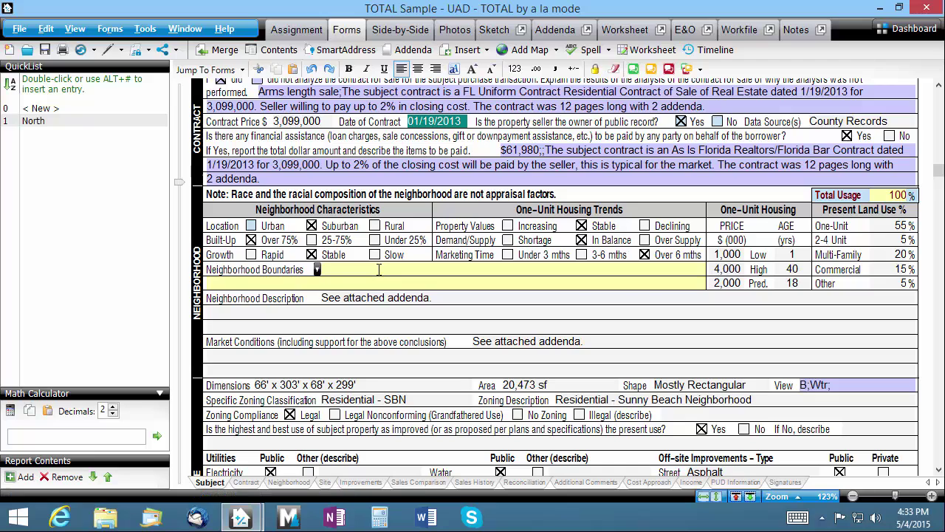
# Step: Save 'to the East by' as QuickList entry East and clear the field
pyautogui.click(379, 269)
pyautogui.write('to the East by')
pyautogui.hotkey('alt', '0')
pyautogui.write('East')
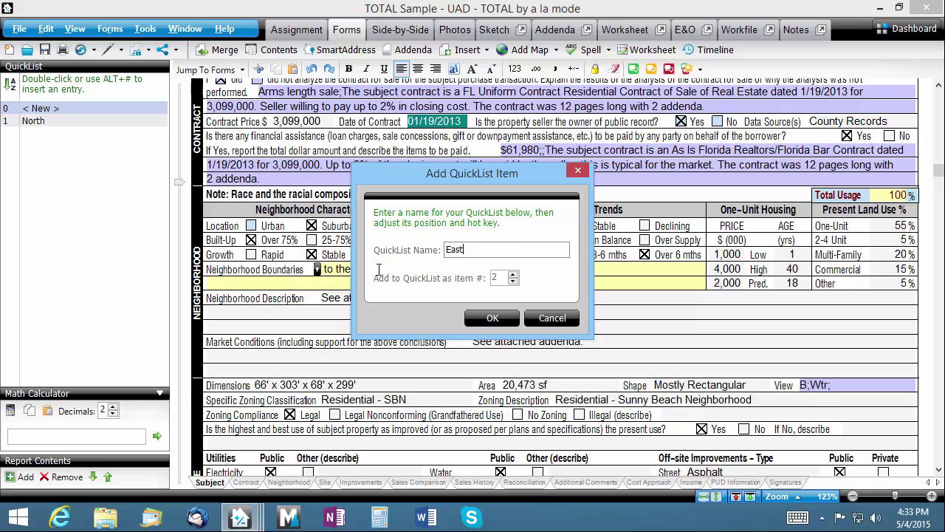
pyautogui.press('Return')
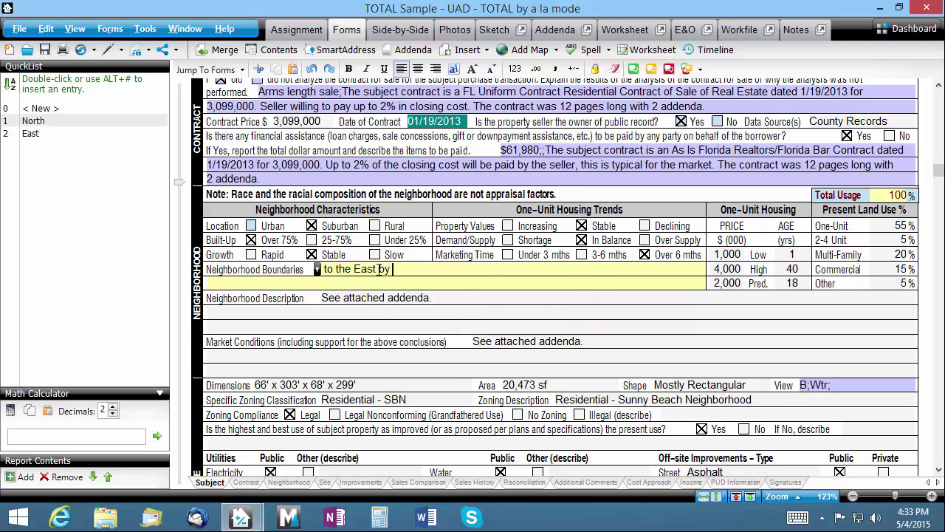
pyautogui.hotkey('ctrl', 'a')
pyautogui.press('Delete')
# Step: Save 'to the South by' as QuickList entry South and clear the field
pyautogui.write('to the South by')
pyautogui.hotkey('ctrl', 'q')
pyautogui.write('South')
pyautogui.press('Return')
pyautogui.press('BackSpace')
pyautogui.press('BackSpace')
pyautogui.press('BackSpace')
pyautogui.press('BackSpace')
pyautogui.press('BackSpace')
pyautogui.press('BackSpace')
pyautogui.press('BackSpace')
pyautogui.press('BackSpace')
pyautogui.press('BackSpace')
pyautogui.press('BackSpace')
pyautogui.press('BackSpace')
pyautogui.press('BackSpace')
pyautogui.press('BackSpace')
pyautogui.press('BackSpace')
pyautogui.press('BackSpace')
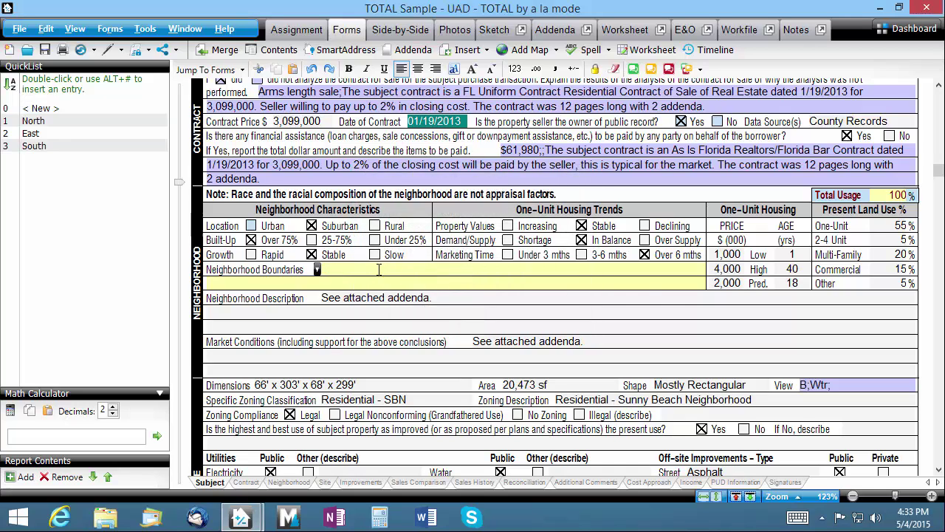
# Step: Save 'and to the West by' as QuickList entry West
pyautogui.write('and to the West by')
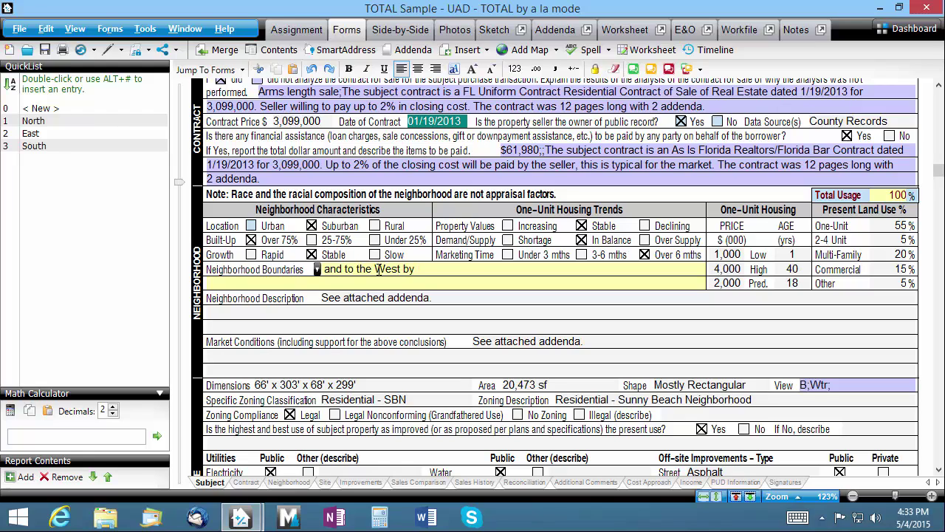
pyautogui.hotkey('alt', '0')
pyautogui.write('We')
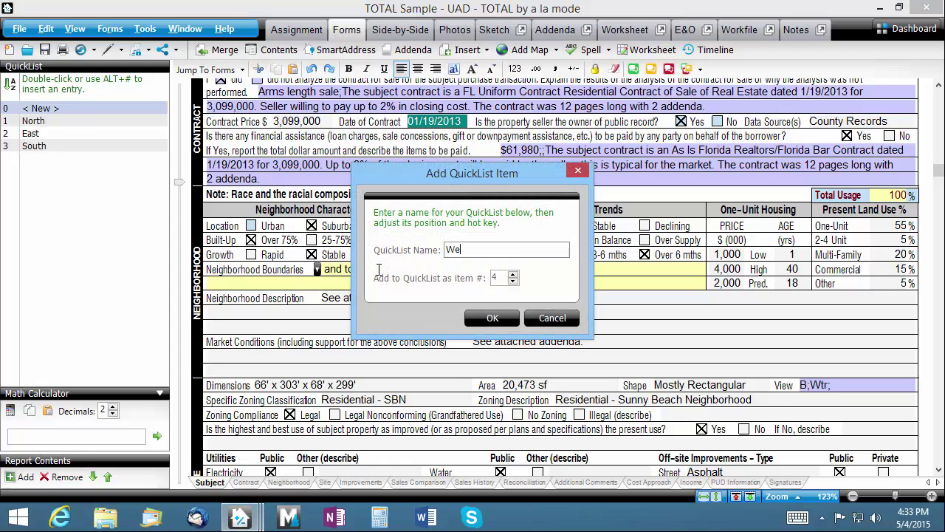
pyautogui.write('st')
pyautogui.press('Return')
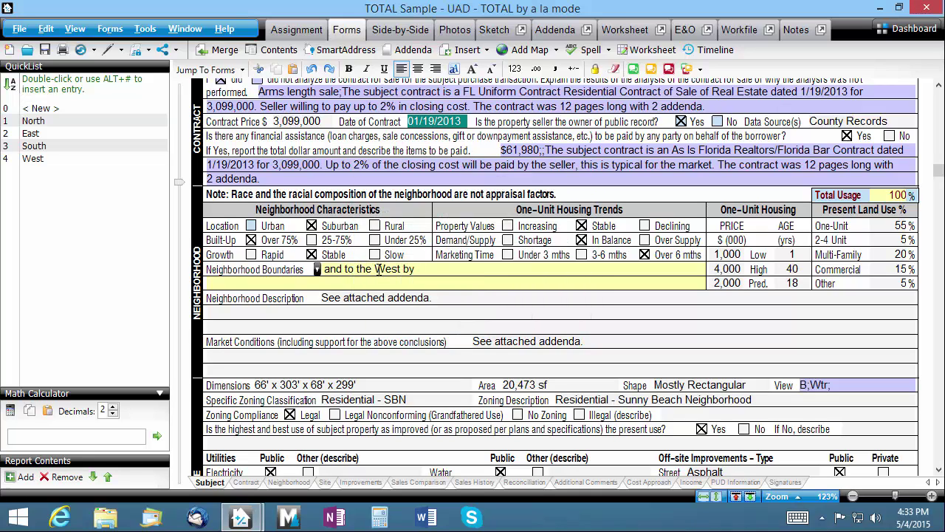
# Step: Clear the field, then insert North with 'Emerald Coast Parkway.' and East with 'the edge of Okaloosa County,'
pyautogui.hotkey('ctrl', 'z')
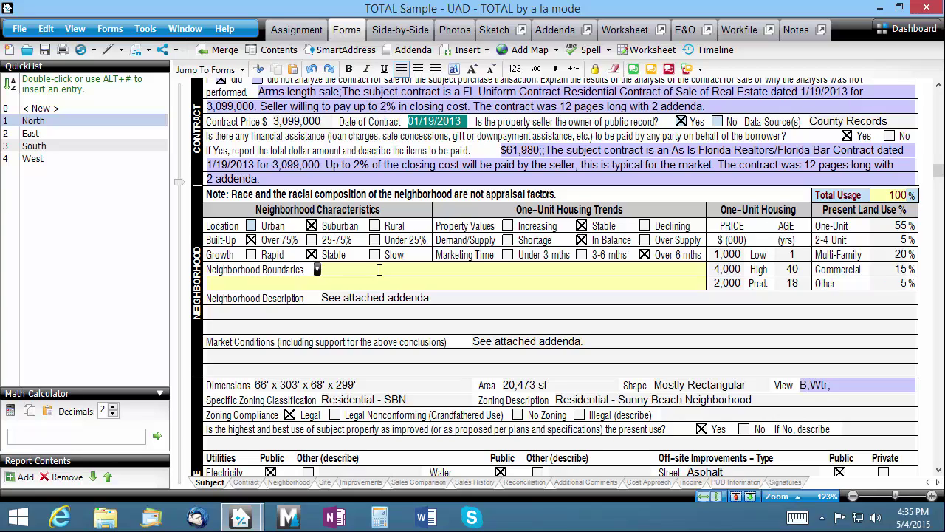
pyautogui.hotkey('alt', '1')
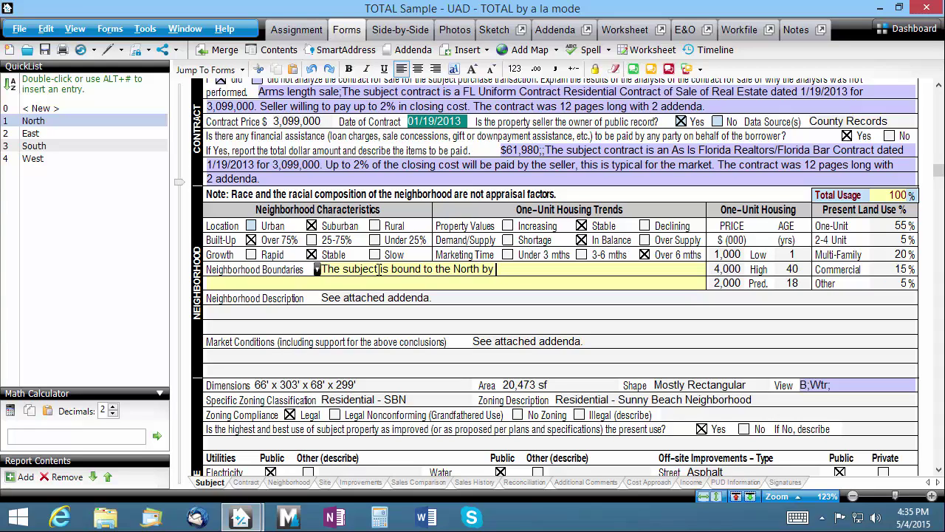
pyautogui.write('Emerald Coast Parkway.')
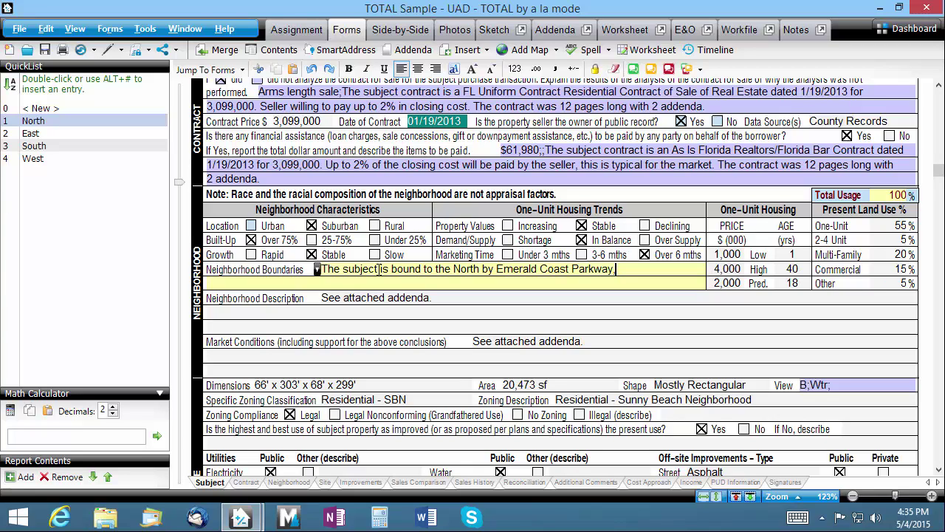
pyautogui.hotkey('alt', '2')
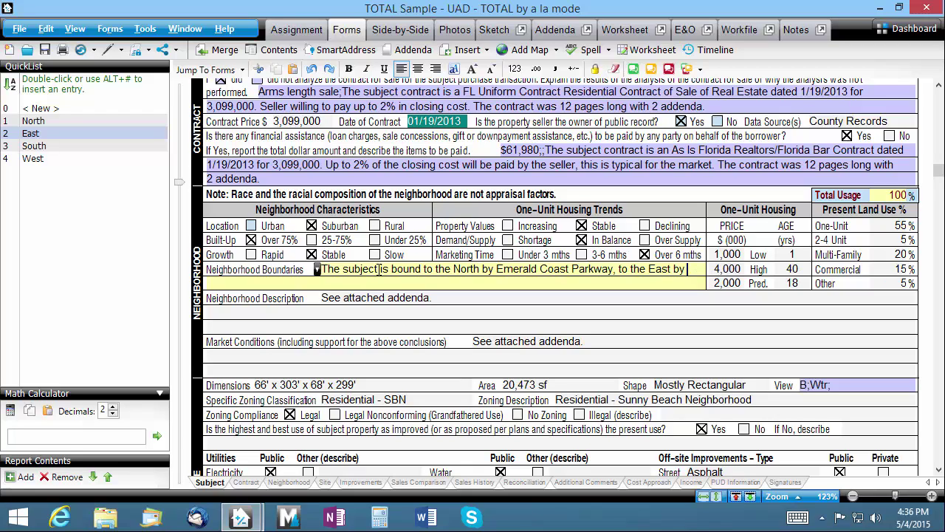
pyautogui.write('the edge of Okaloosa')
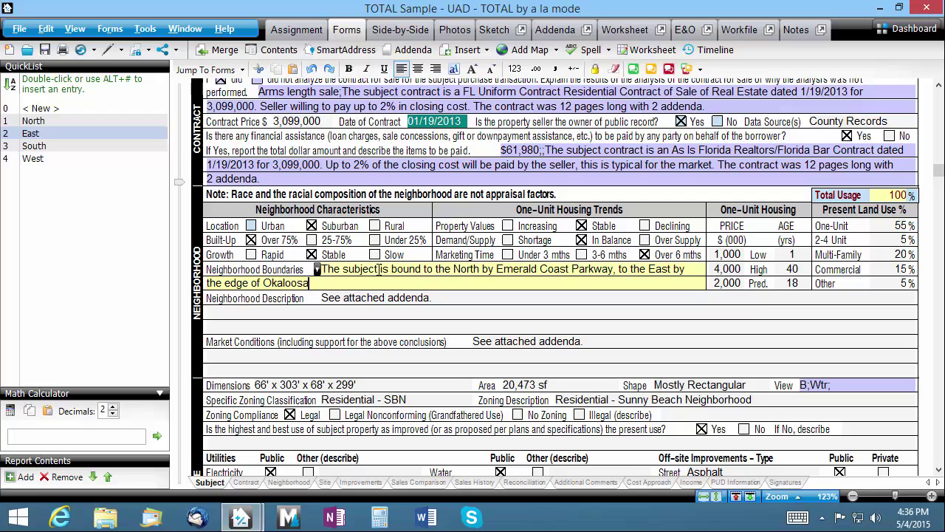
pyautogui.write(' County,')
# Step: Append South with 'The Gulf of Mexico,' and West with 'Mathews Blvd'
pyautogui.hotkey('alt', '3')
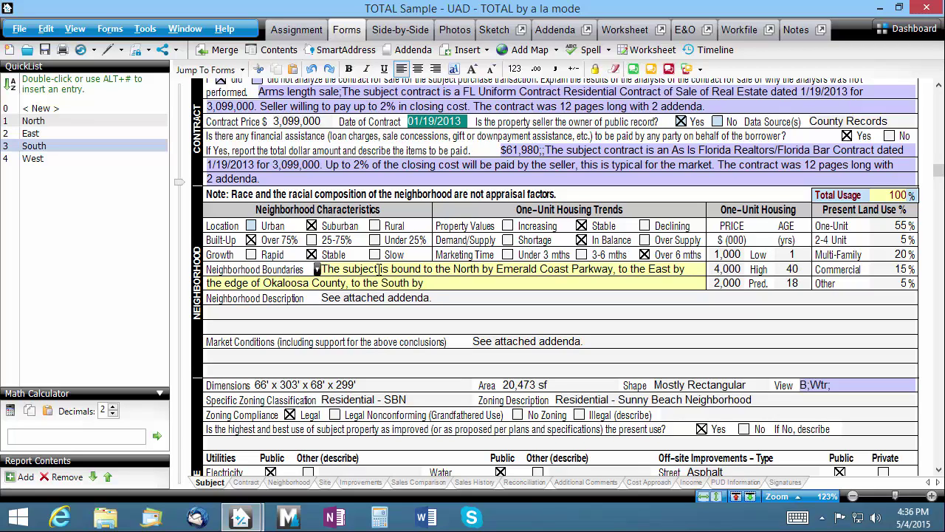
pyautogui.write('The Gulf of Mexico,')
pyautogui.hotkey('alt', '4')
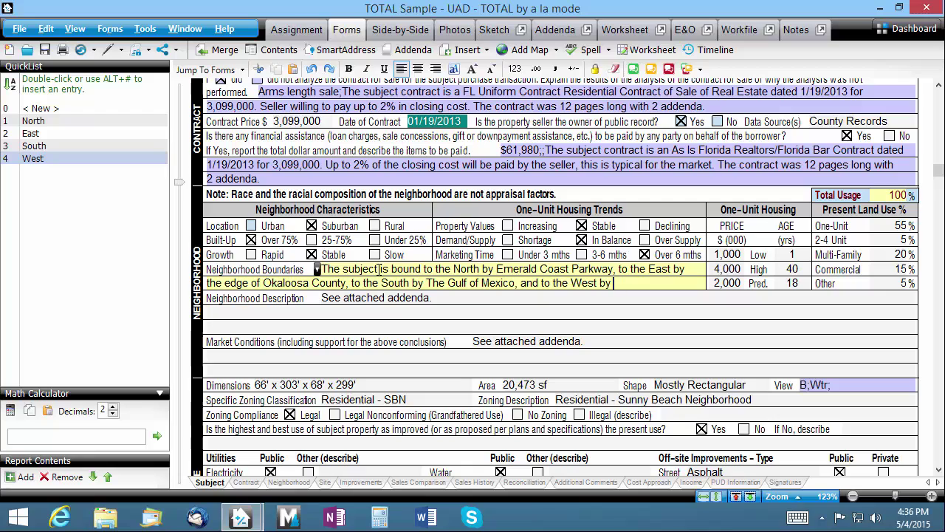
pyautogui.write('Mathews Blvd')
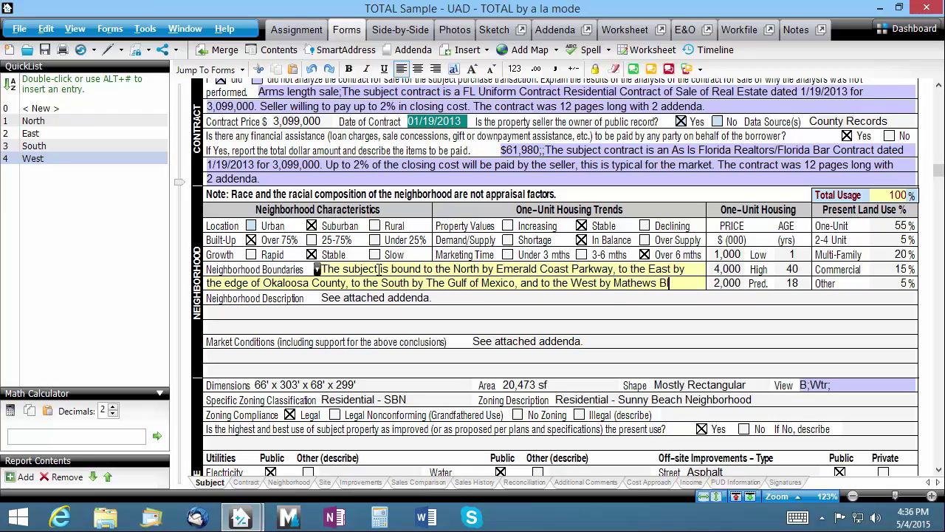